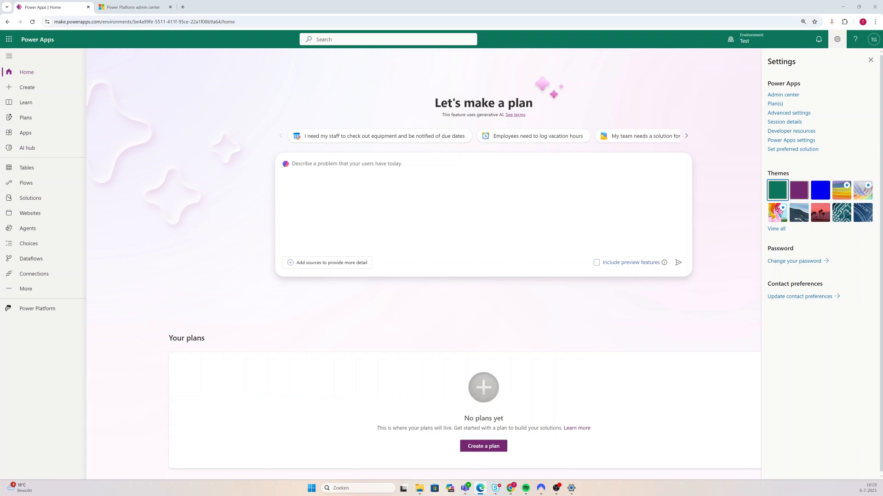
Open the Users list under Users + permissions in the Test environment's settings in the Power Platform admin center.
click(782, 95)
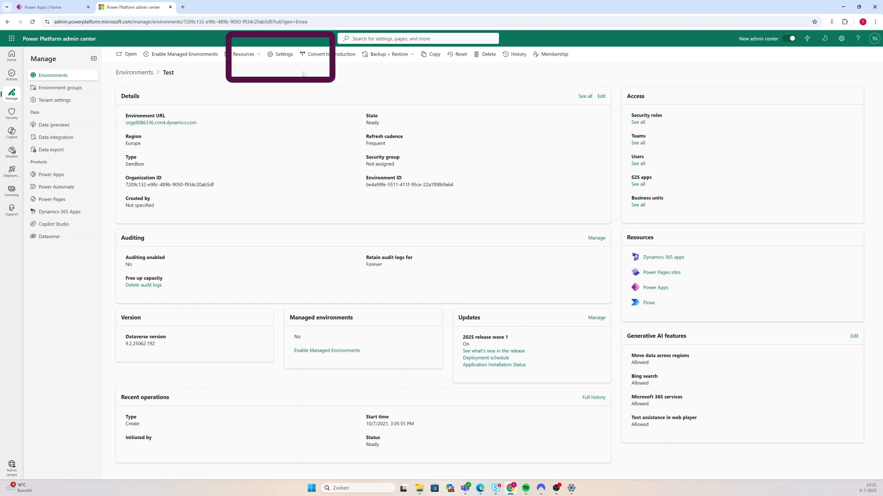
click(281, 55)
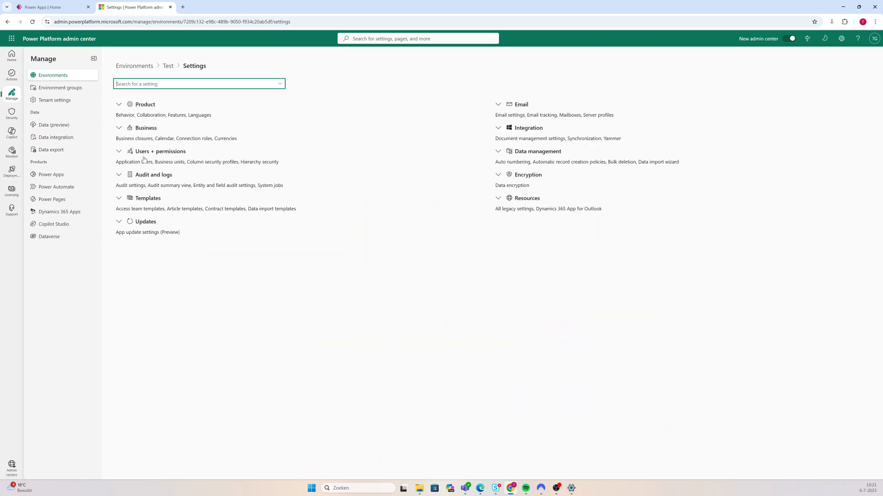
click(119, 154)
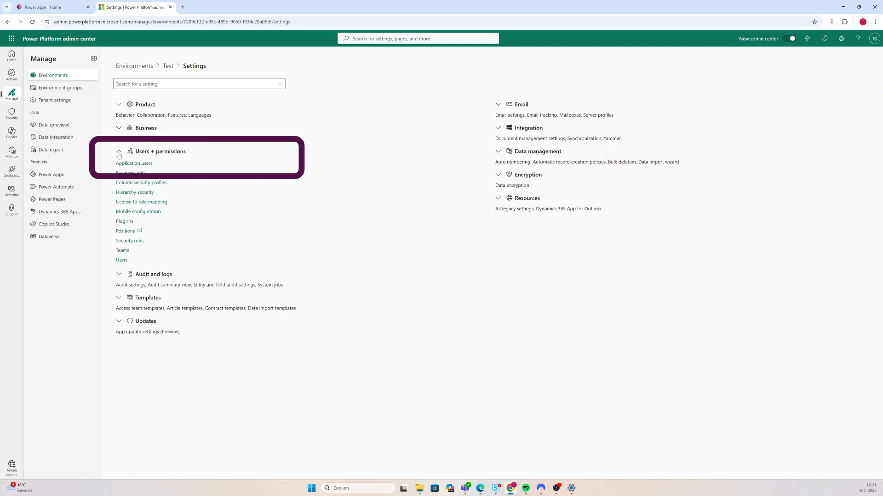
click(125, 261)
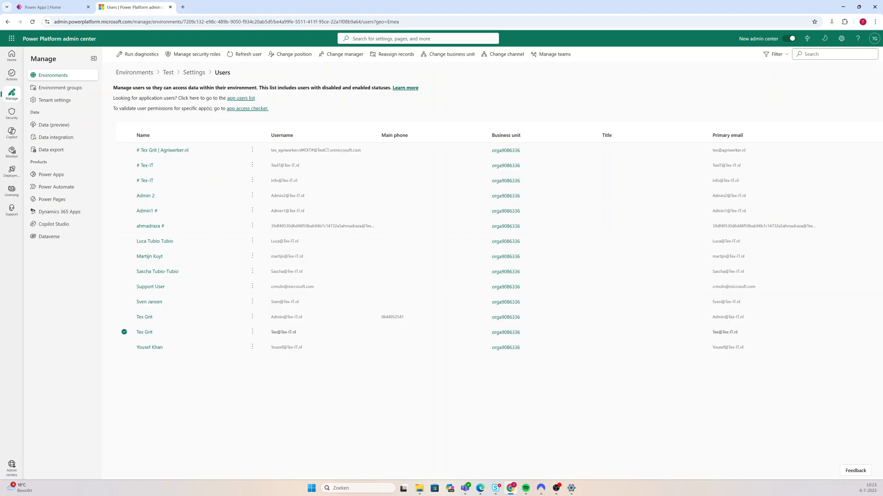
Open the security role assignments of the marked user in the Users list and look through the available roles.
click(123, 333)
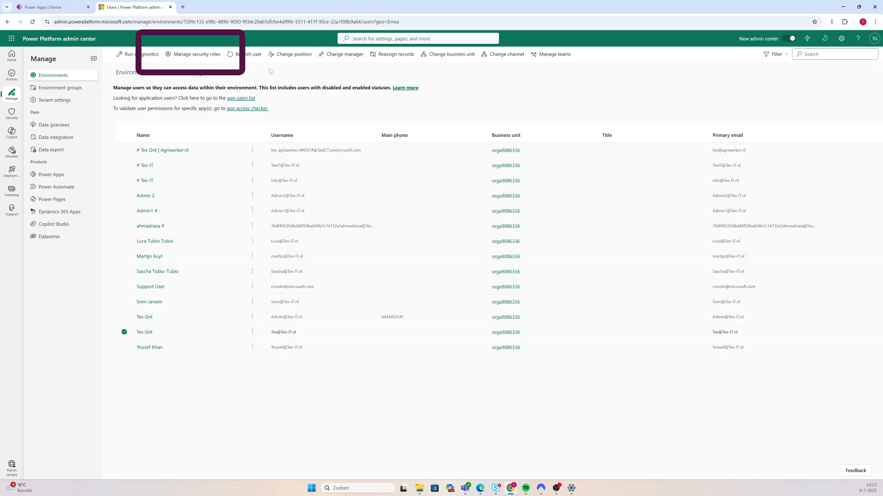
click(197, 55)
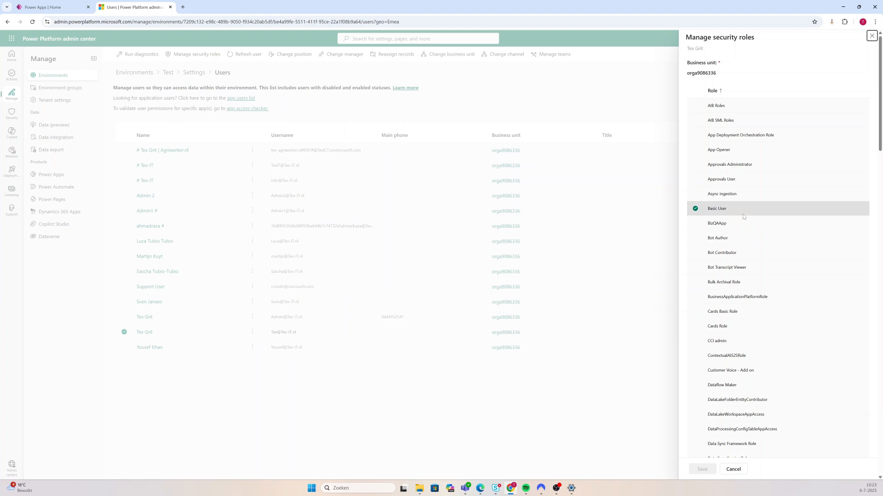
scroll(740, 298, down, 15)
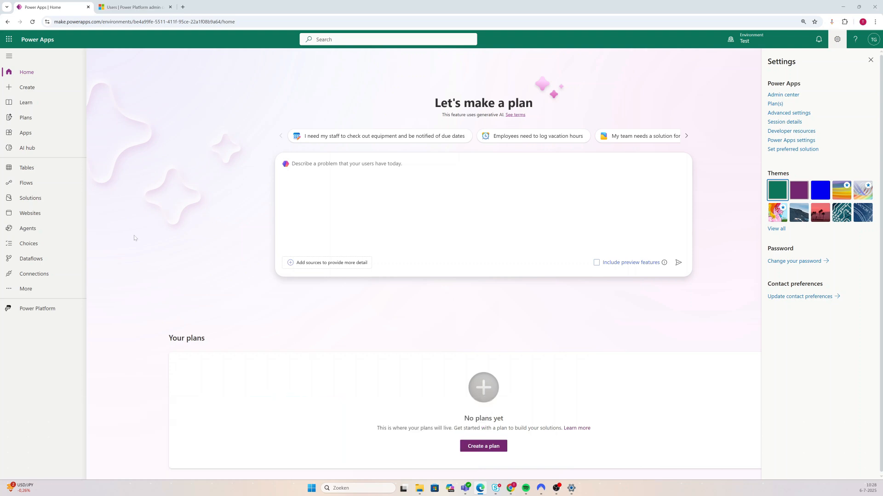
Open the sharing settings of the Youtube Example app in Power Apps and view an existing user's security roles.
click(32, 135)
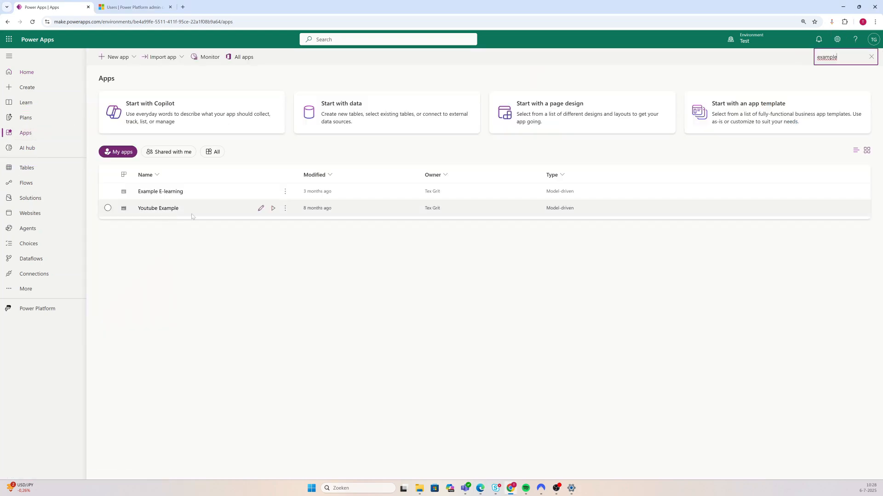
click(285, 209)
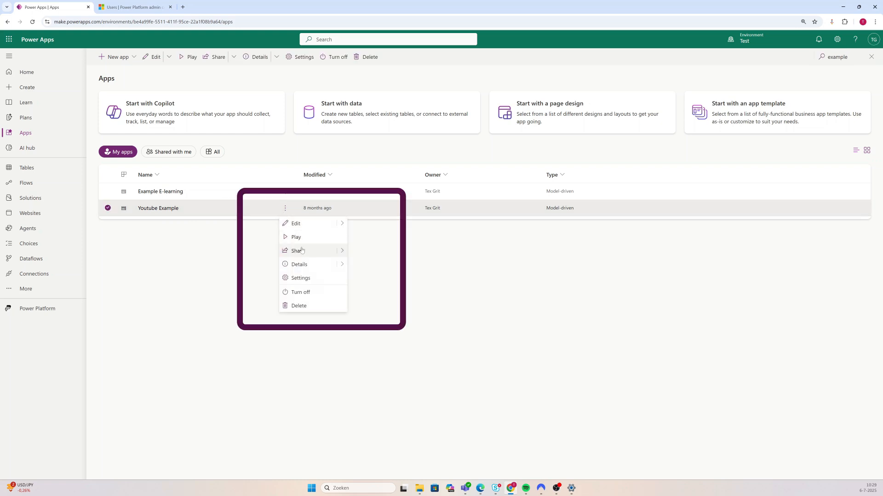
click(338, 252)
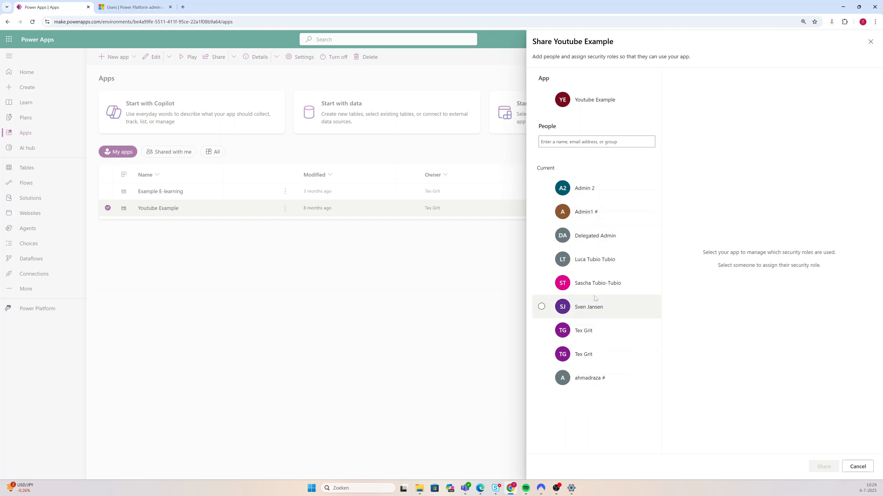
click(586, 352)
click(585, 331)
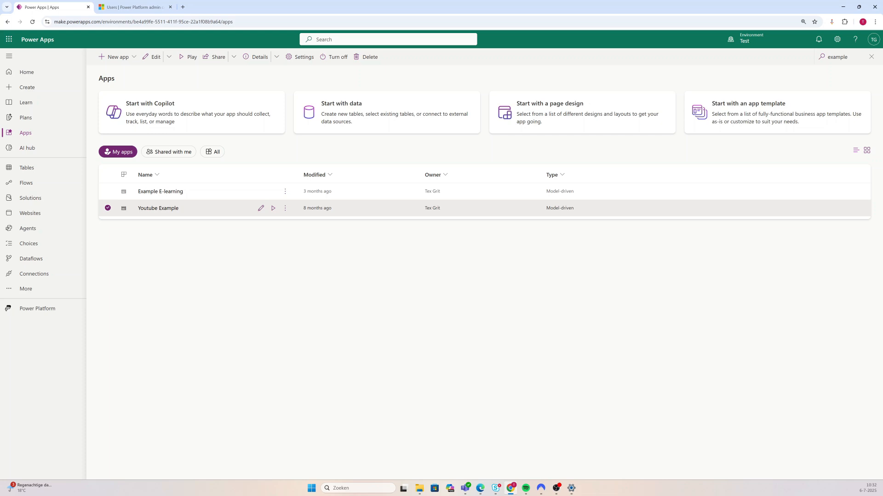
Open the Security area of the Dynamics 365 environment through the Power Apps advanced settings.
key(alt+Tab)
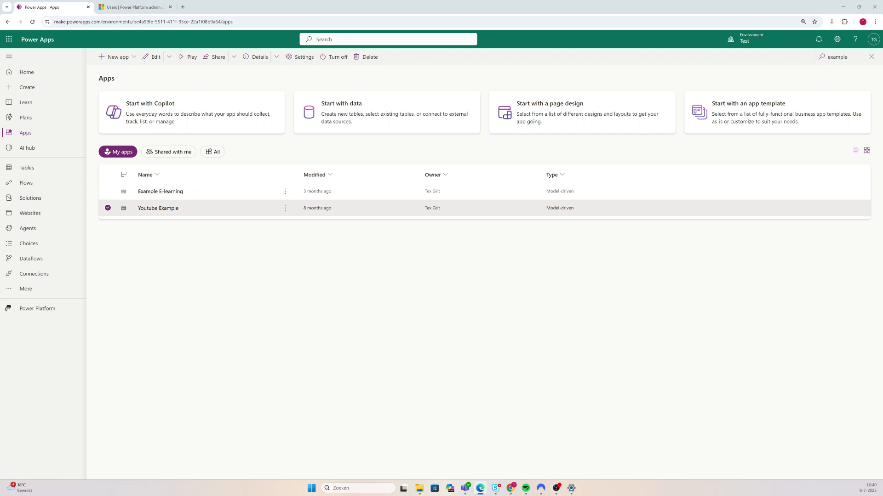
click(834, 46)
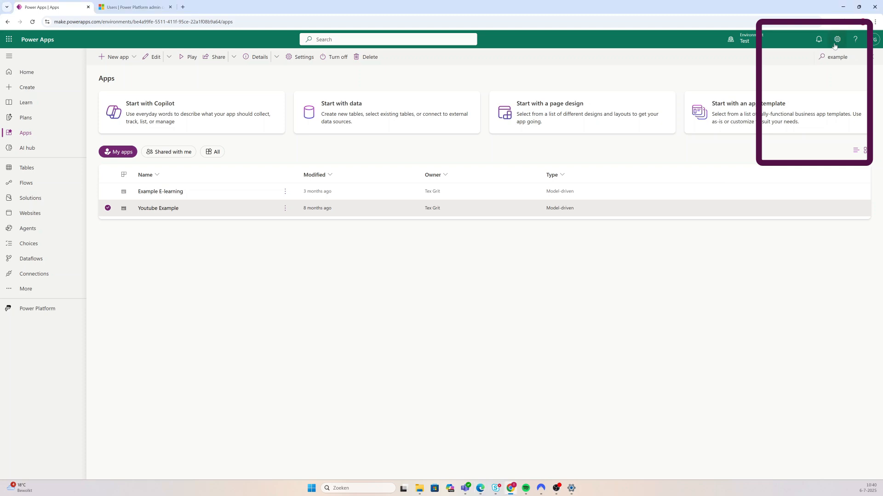
click(834, 46)
click(798, 115)
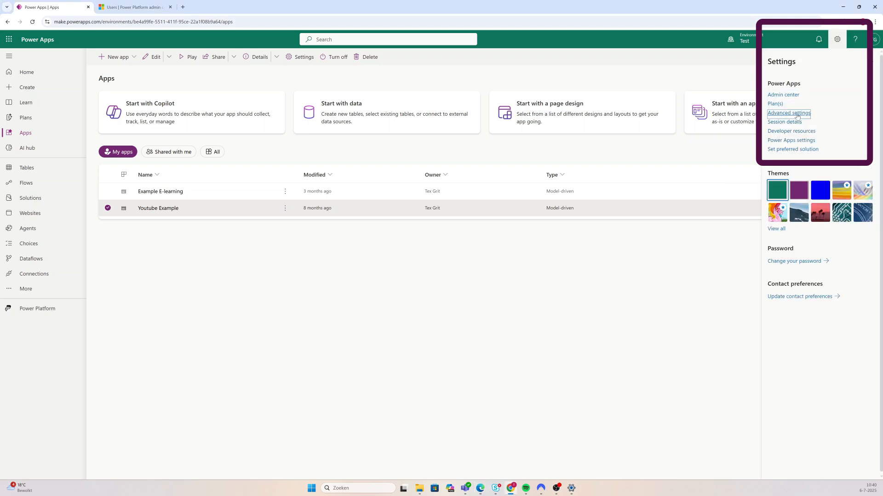
click(106, 40)
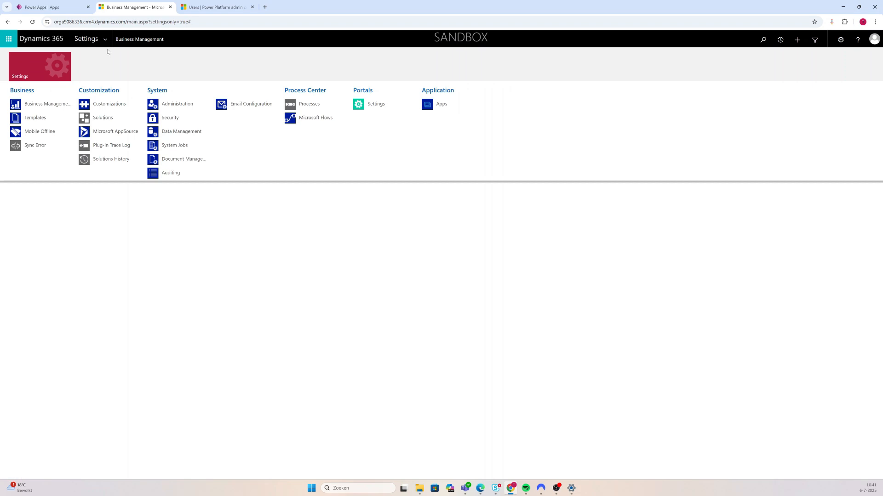
click(173, 118)
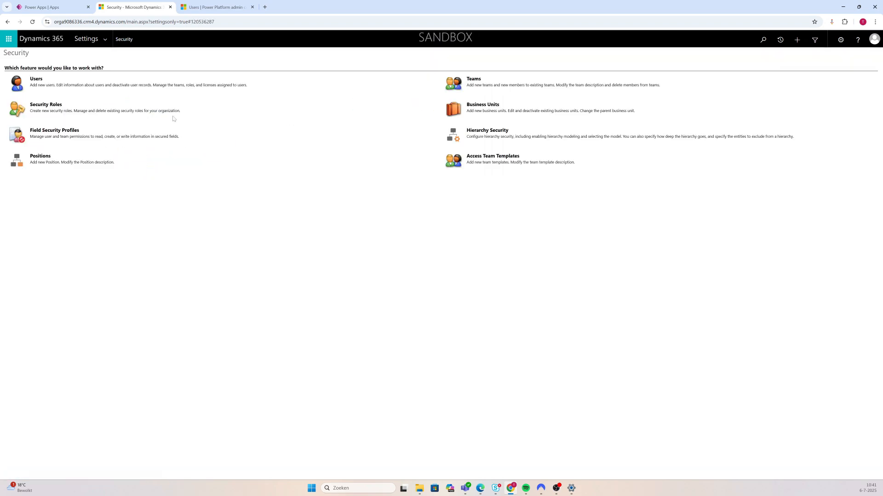
Create a security role named Example Youtube in business unit orga9086336 with App Opener privileges included.
click(54, 106)
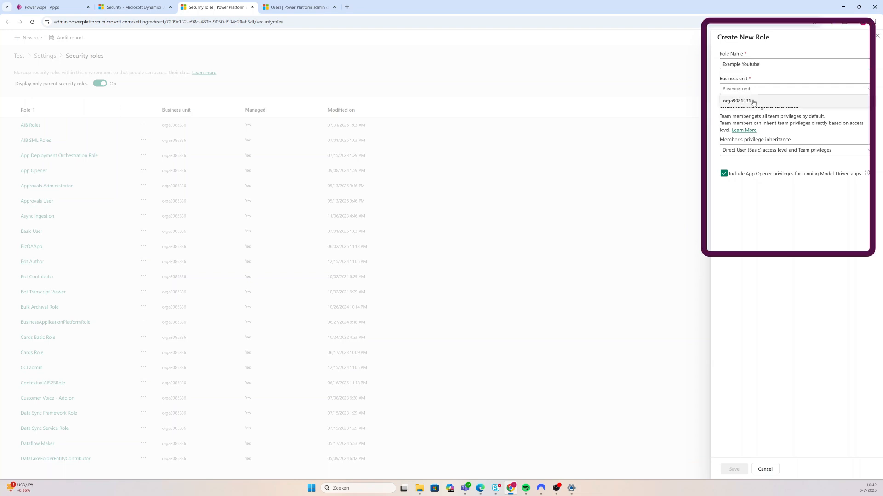
click(753, 102)
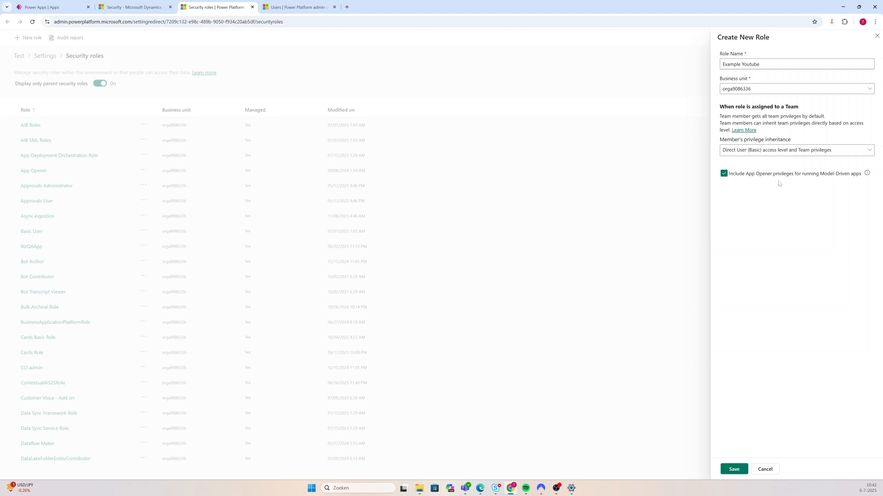
click(733, 470)
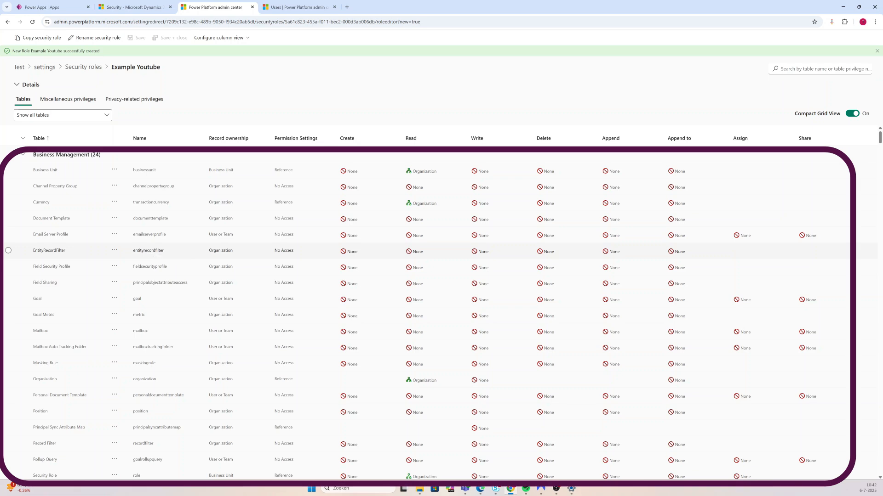
Filter the role's tables by "contac" and set the Read privilege of the core Contact table to Organization.
scroll(153, 252, down, 3)
scroll(153, 253, down, 15)
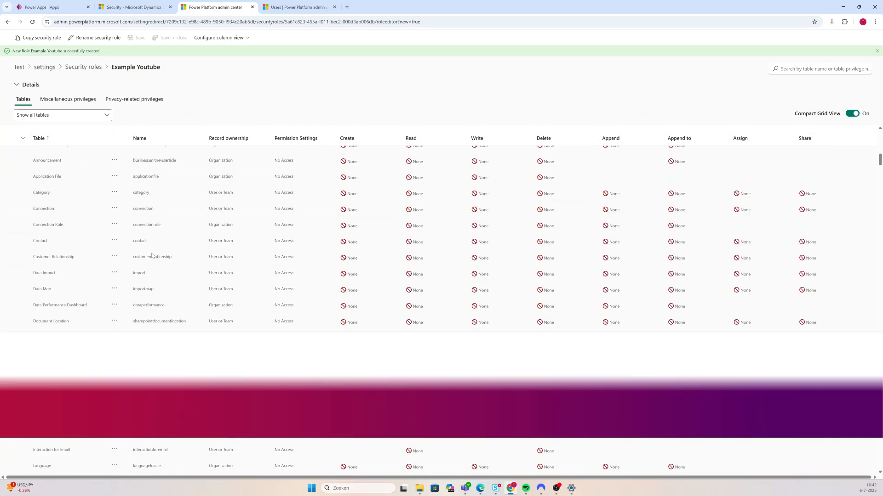
scroll(152, 255, down, 6)
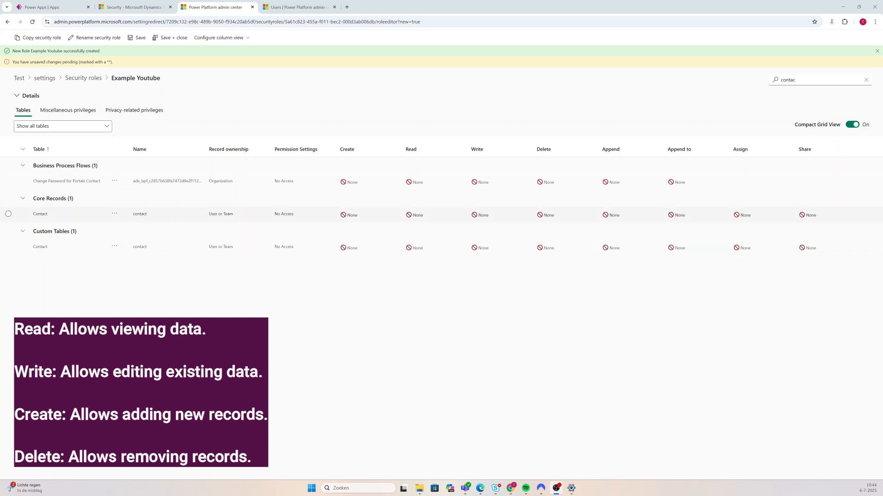
click(419, 217)
click(420, 217)
click(427, 253)
click(393, 273)
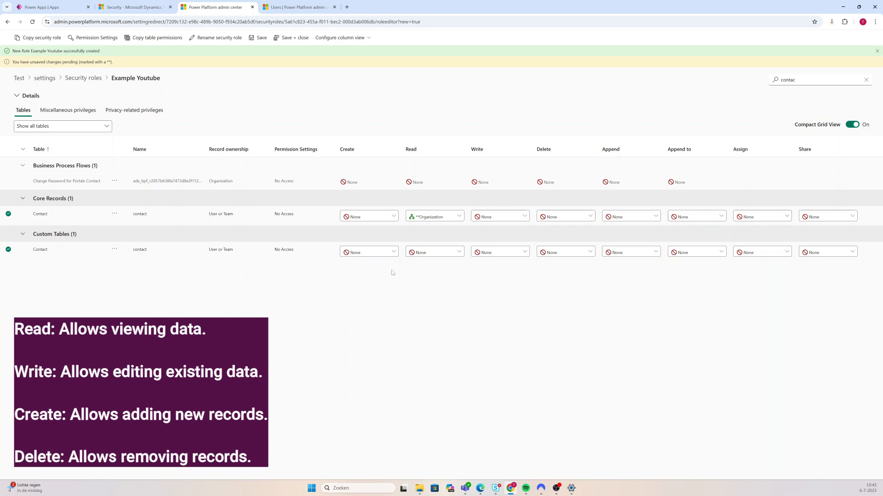
Set the Write and Create privileges of the core Contact table to Organization, and save and close the role.
click(493, 217)
click(492, 277)
click(382, 217)
click(356, 278)
click(345, 280)
click(480, 488)
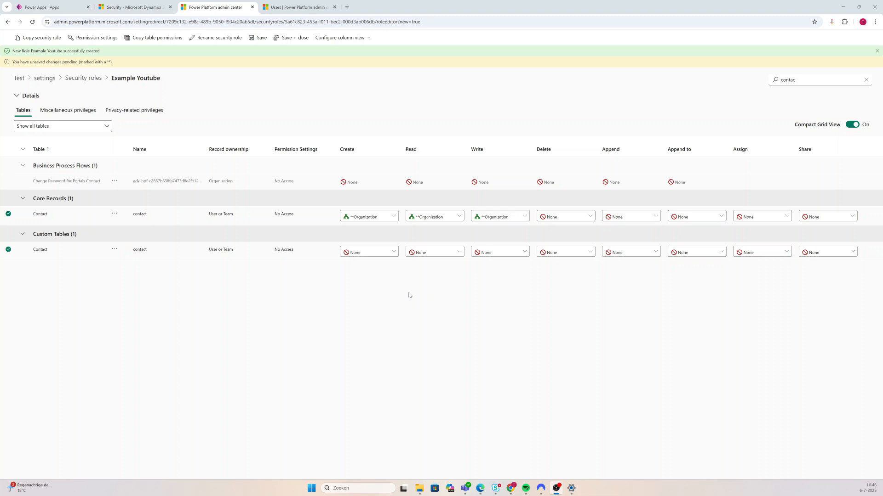
click(297, 38)
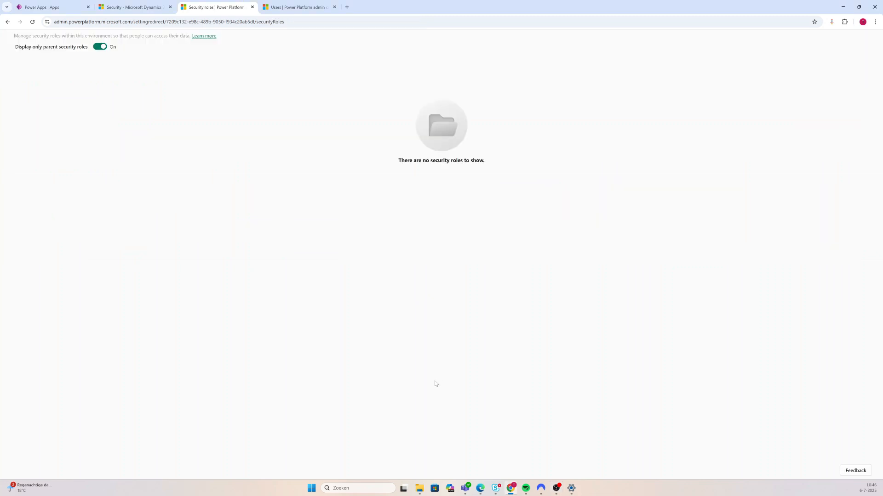
Search the security roles for "example" and select the Example Youtube role.
text(example)
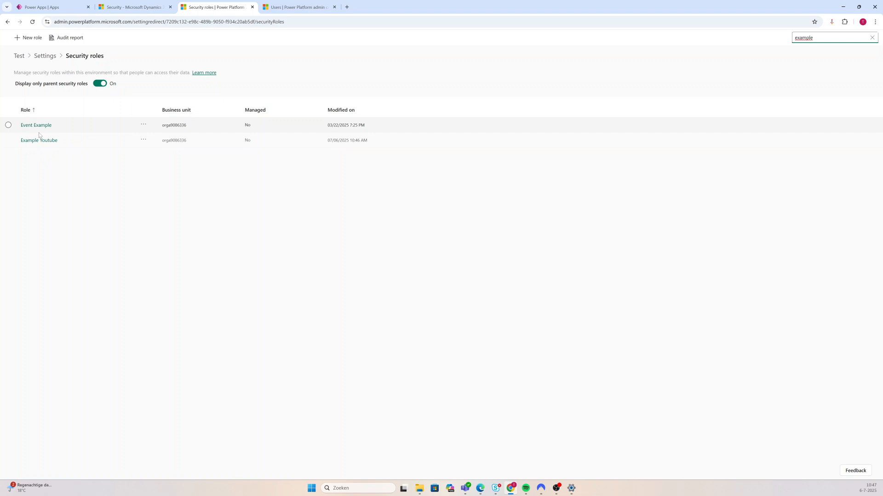
click(10, 141)
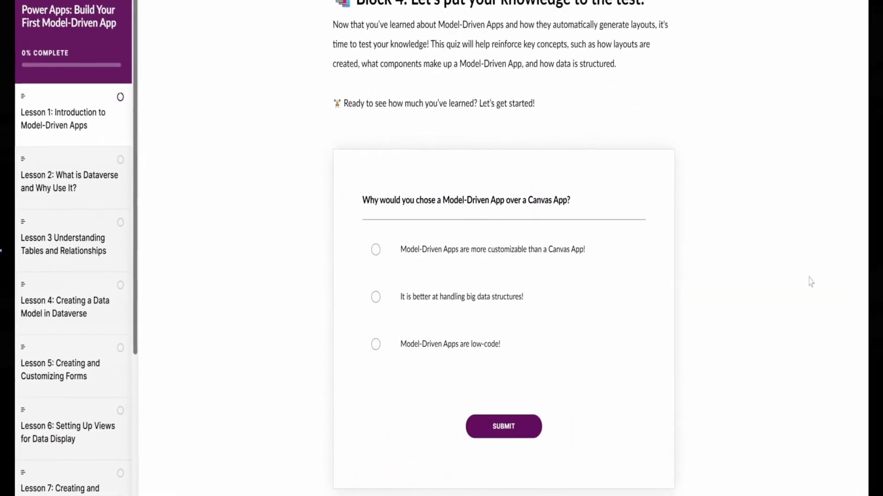
click(540, 305)
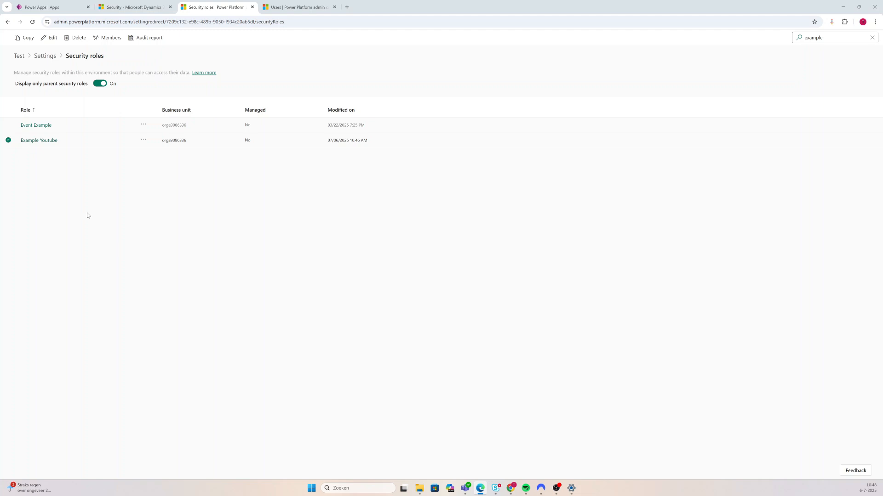
Open the Example Youtube role and filter its assigned tables by "contact".
click(40, 141)
click(819, 58)
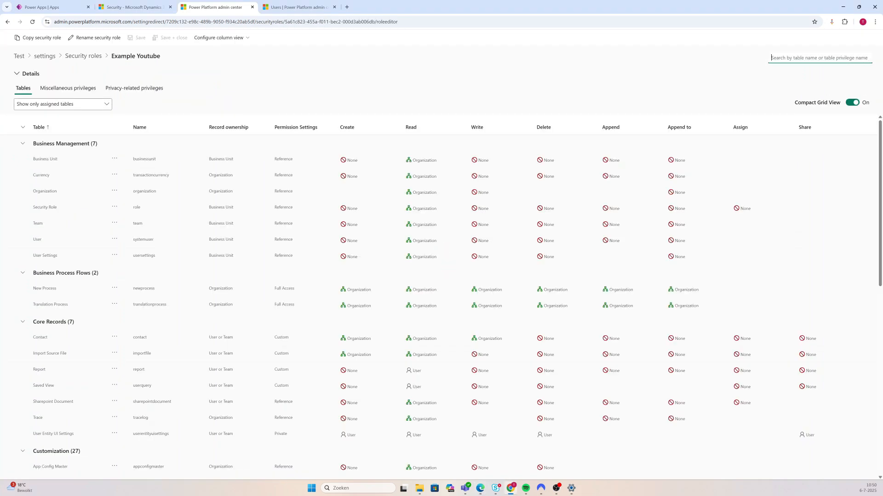
text(contact)
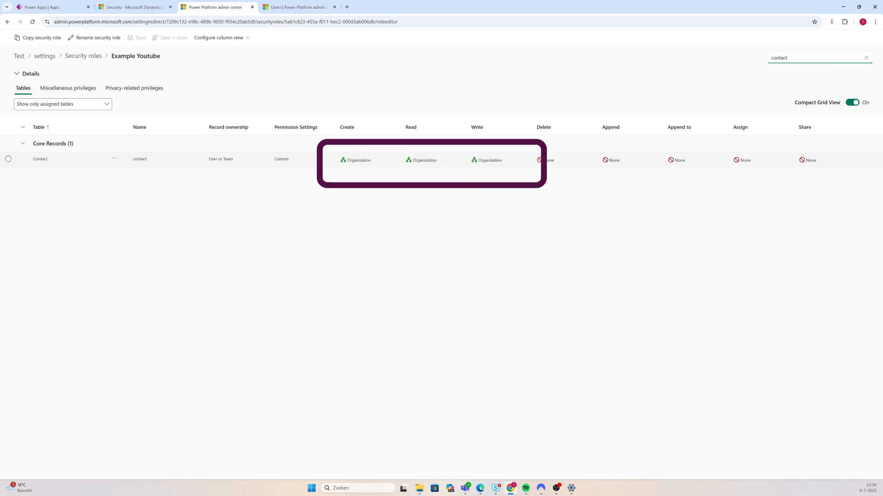
Set the Contact table's Read, Create and Write privileges to User level, and save and close the role.
click(377, 164)
click(434, 161)
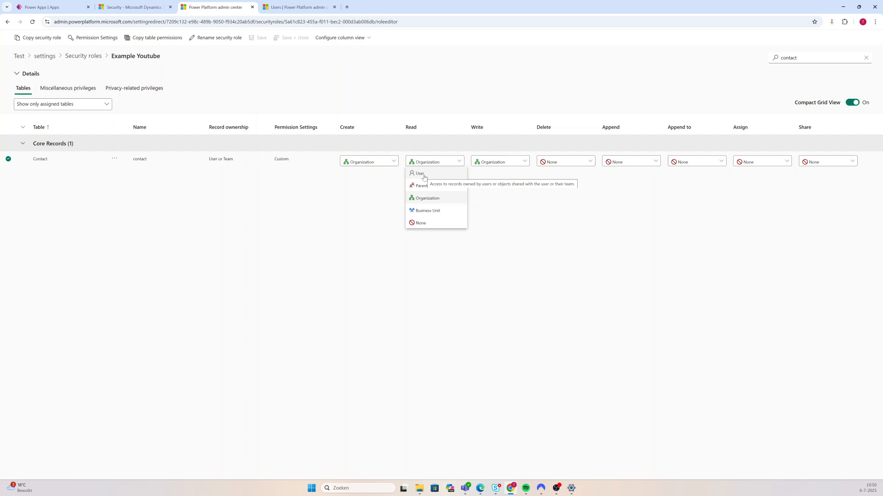
click(424, 178)
click(377, 173)
click(368, 184)
click(506, 173)
click(499, 184)
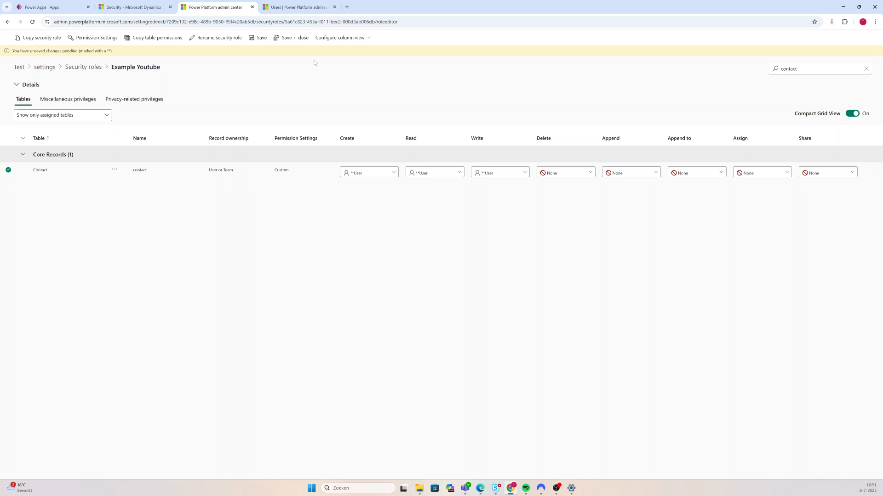
click(286, 40)
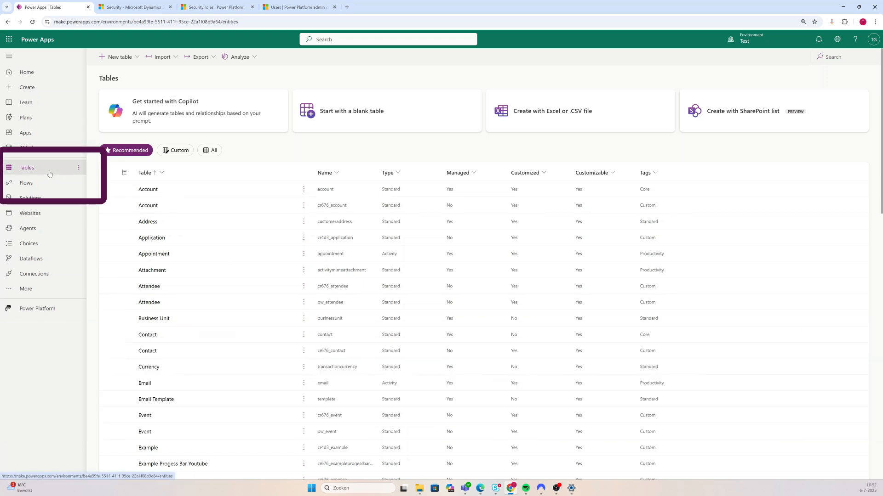
Search the Power Apps tables for "contact" and open the standard core Contact table.
click(833, 56)
text(c)
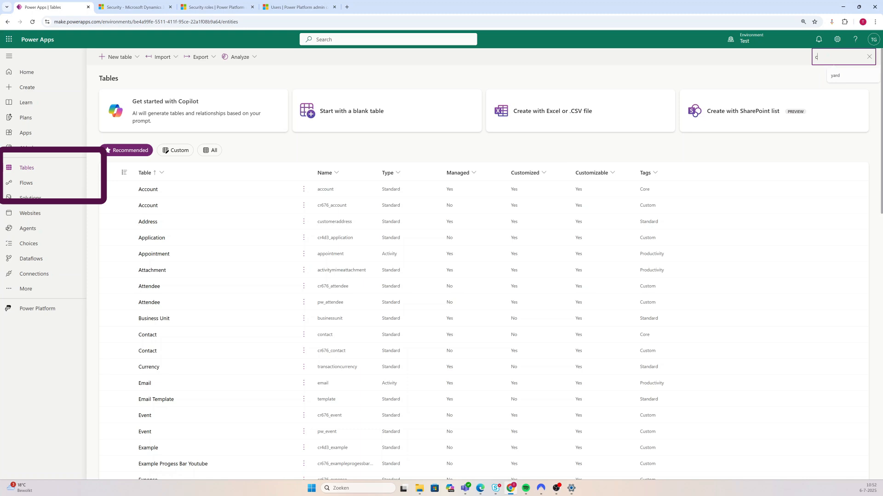
text(ontact)
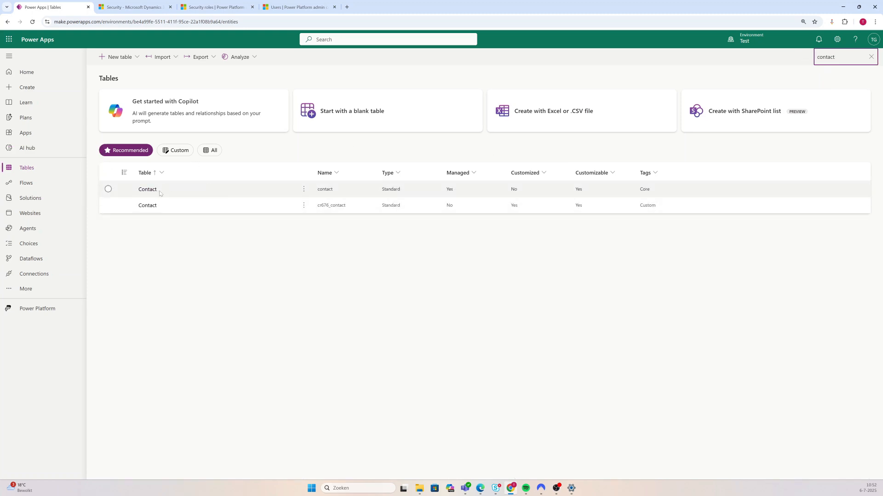
click(147, 189)
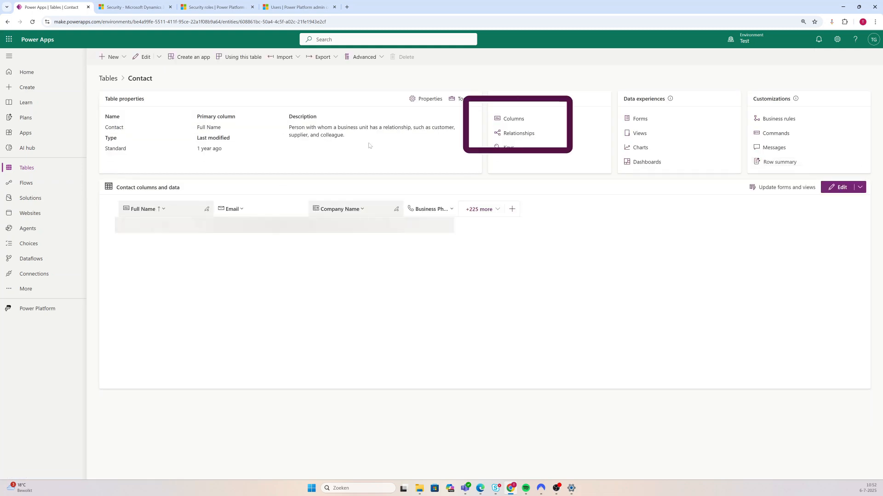
Enable column security on the Contact table's Annual Income column and save the column.
click(513, 119)
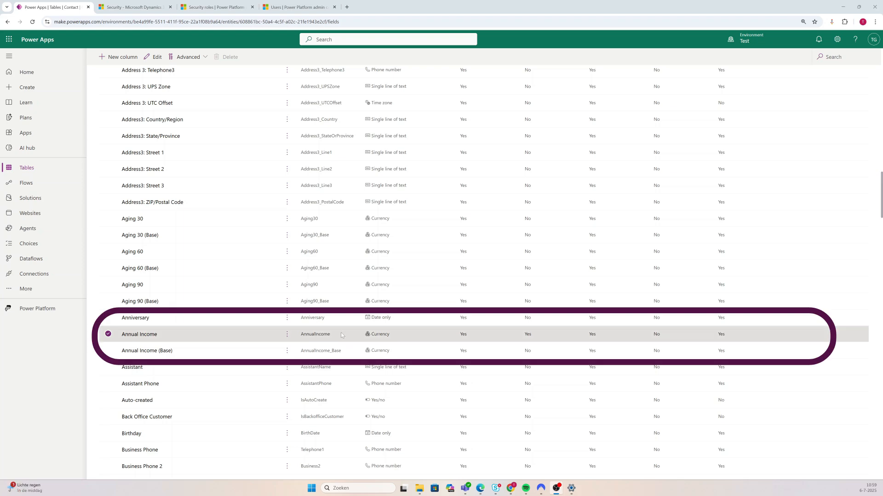
click(139, 335)
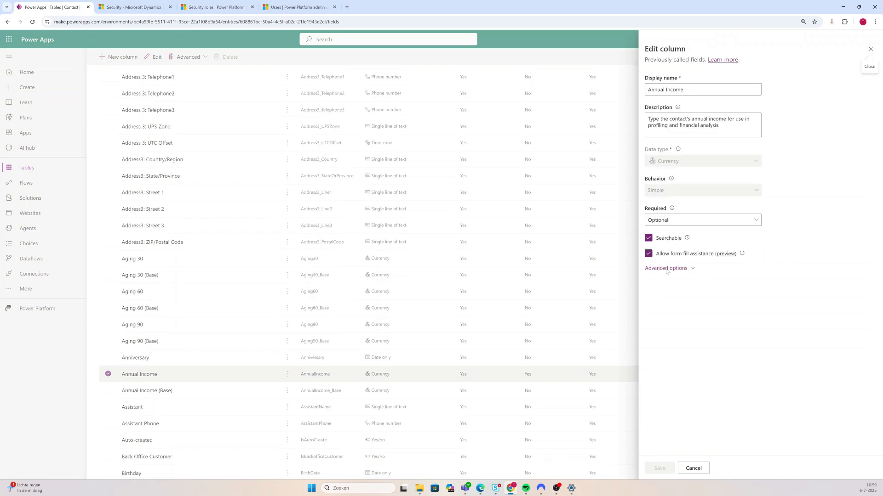
click(666, 269)
scroll(662, 322, down, 3)
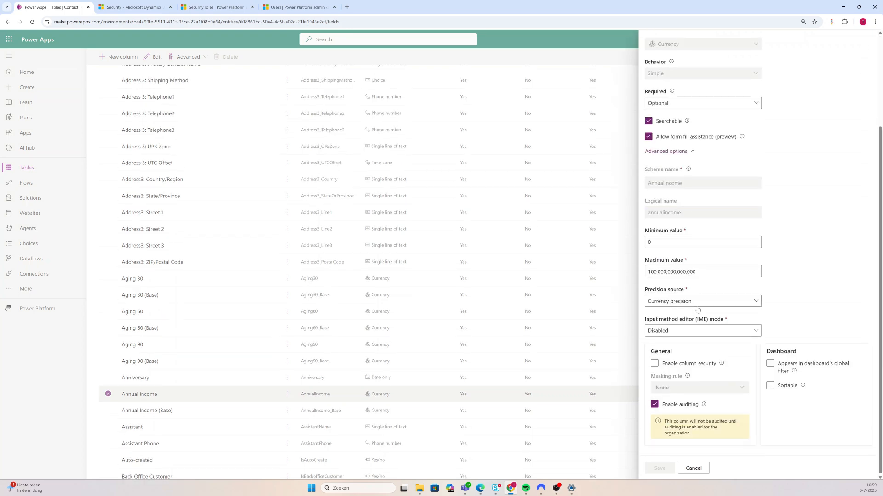
click(654, 364)
click(659, 468)
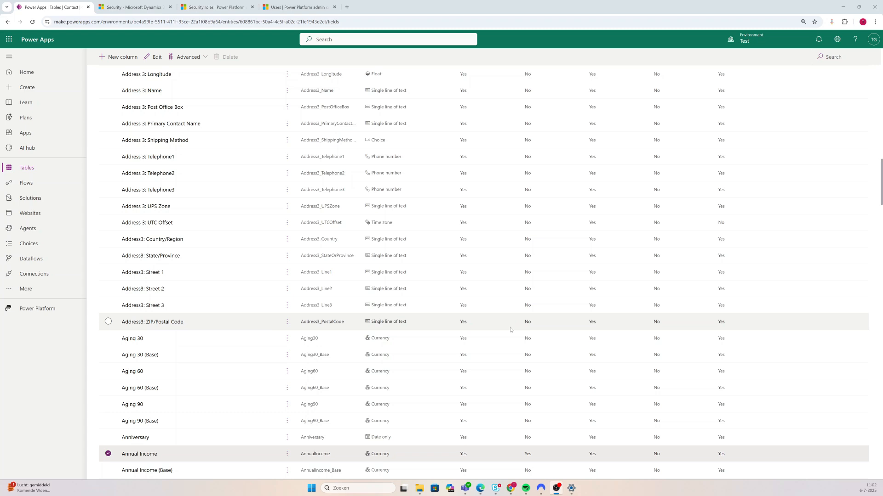
Switch to the Dynamics 365 security settings of the environment and open the Field Security Profiles list.
click(836, 39)
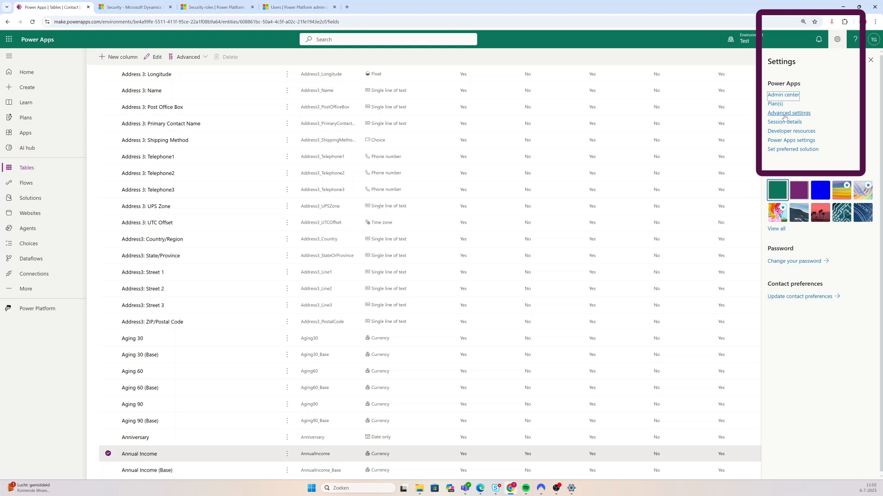
click(131, 7)
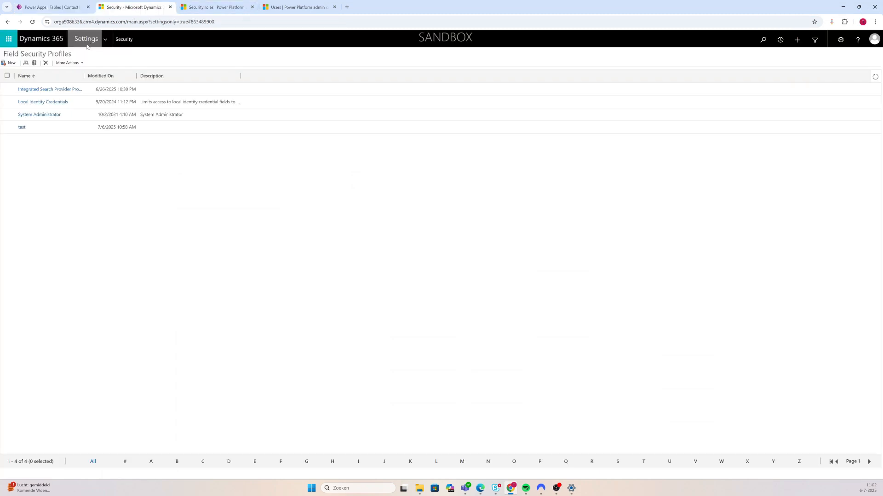
click(103, 42)
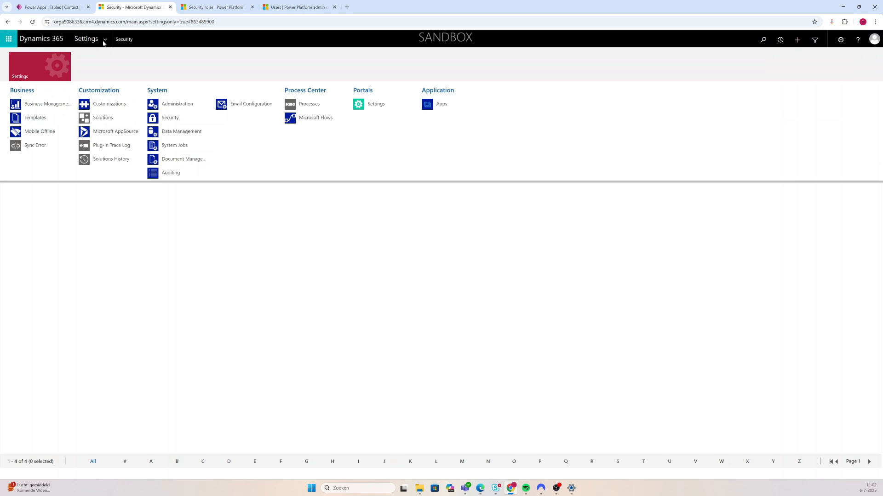
click(171, 118)
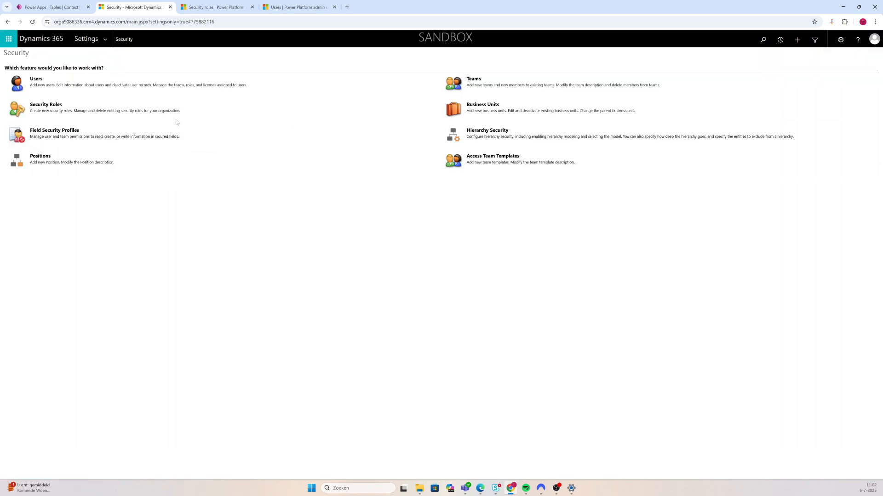
click(43, 135)
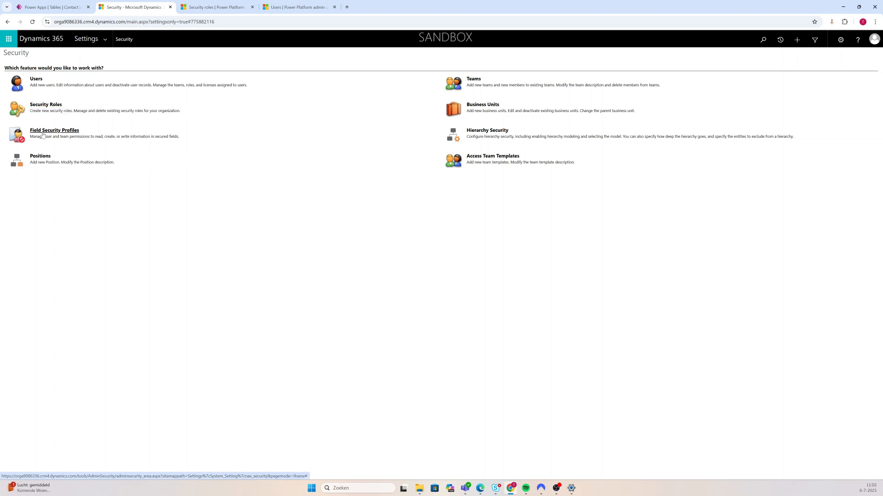
Create a new field security profile named Example Youtube and save it.
click(11, 64)
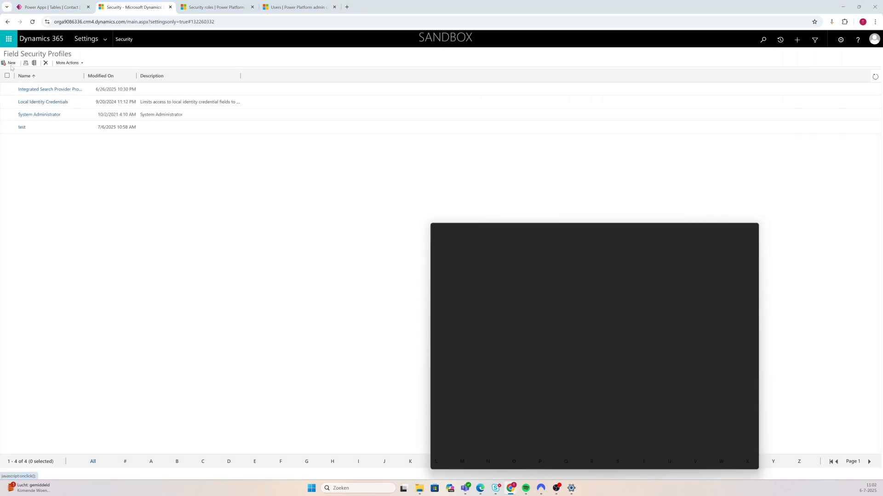
drag(575, 222, 258, 97)
click(263, 184)
text(Ex)
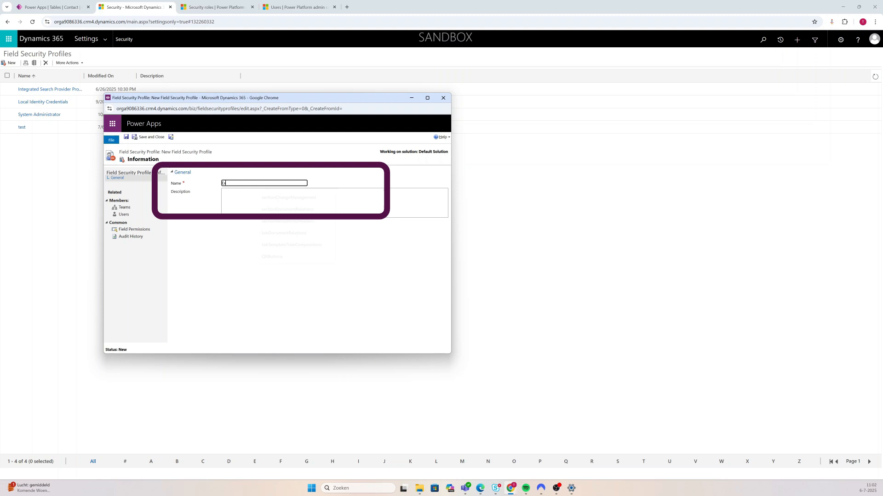
text(ample Youtube)
key(ctrl+s)
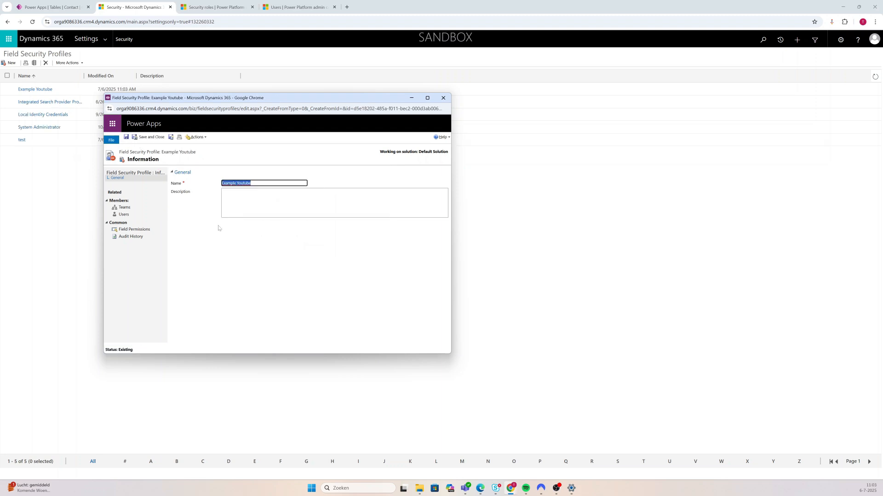
View the Example Youtube profile's teams and users, and select the Contact entity's annualincome field in its field permissions.
click(133, 210)
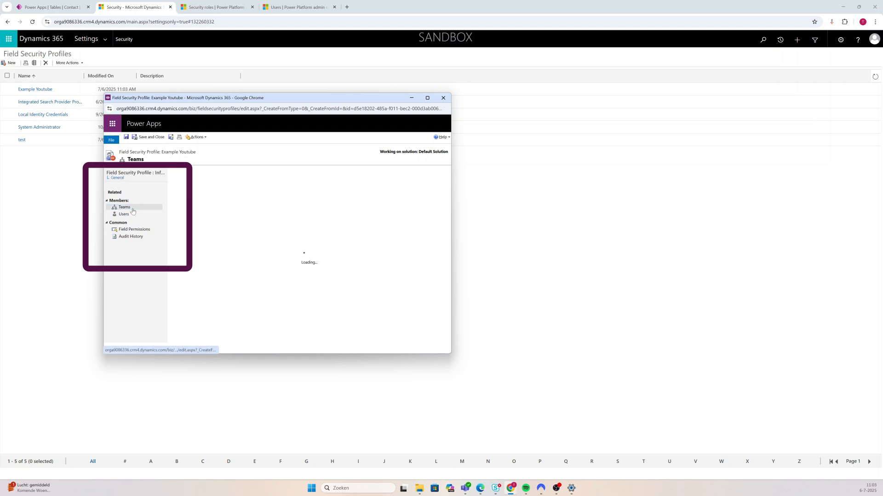
click(123, 214)
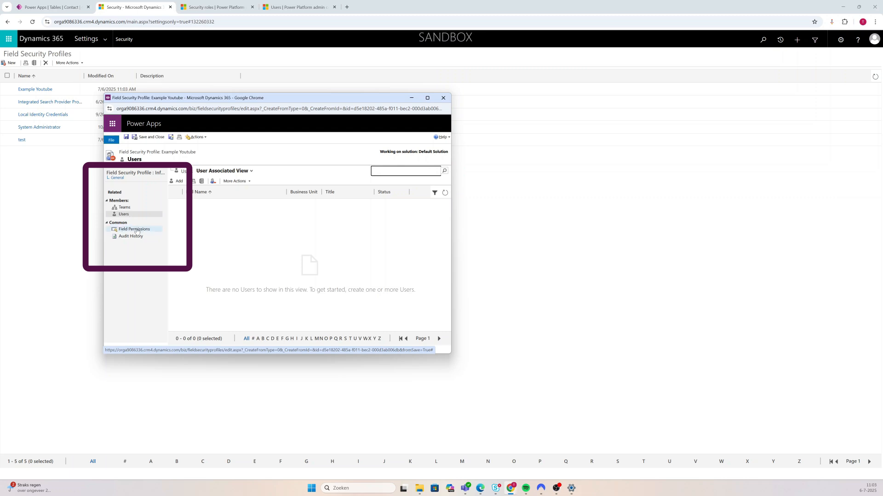
click(122, 229)
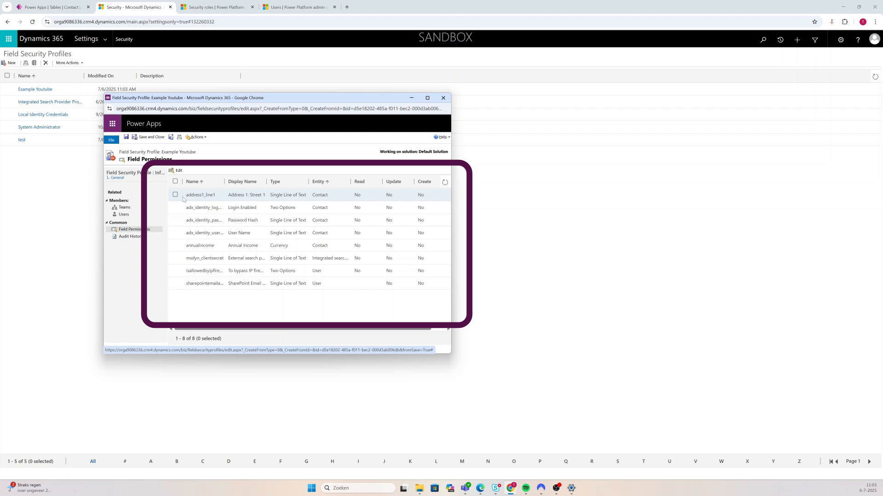
click(204, 245)
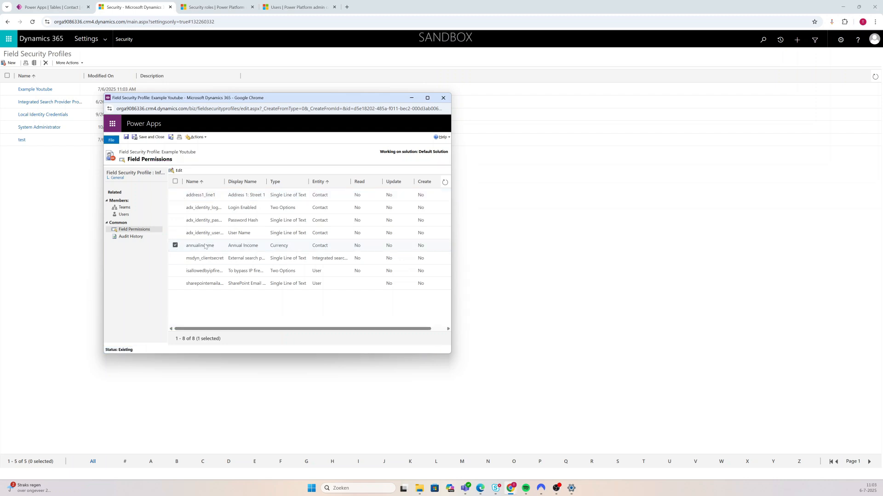